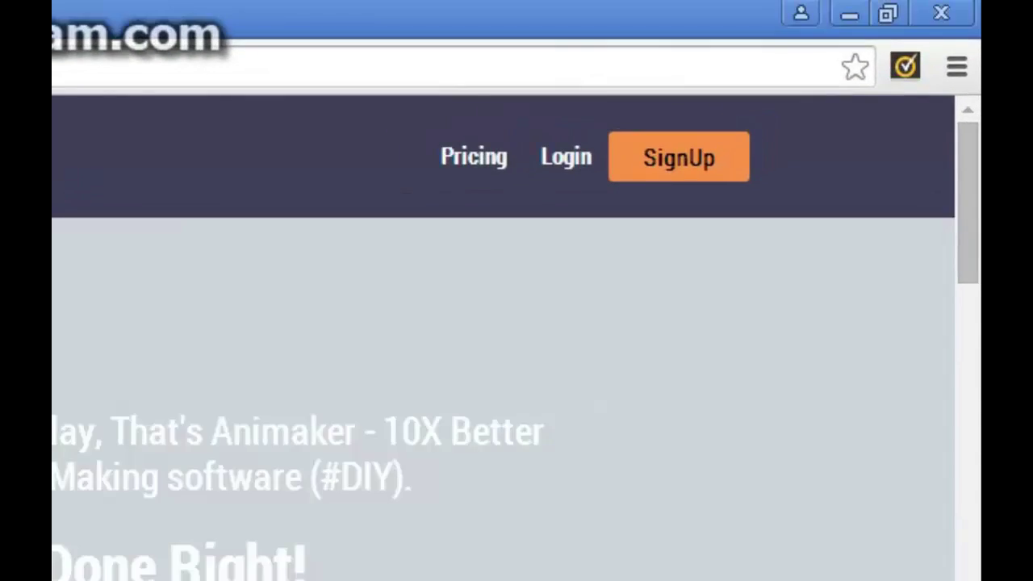
Step: Open the Animaker sign-up page and look over the registration form and its sign-up options
{"action": "left_click", "coordinate": [679, 158]}
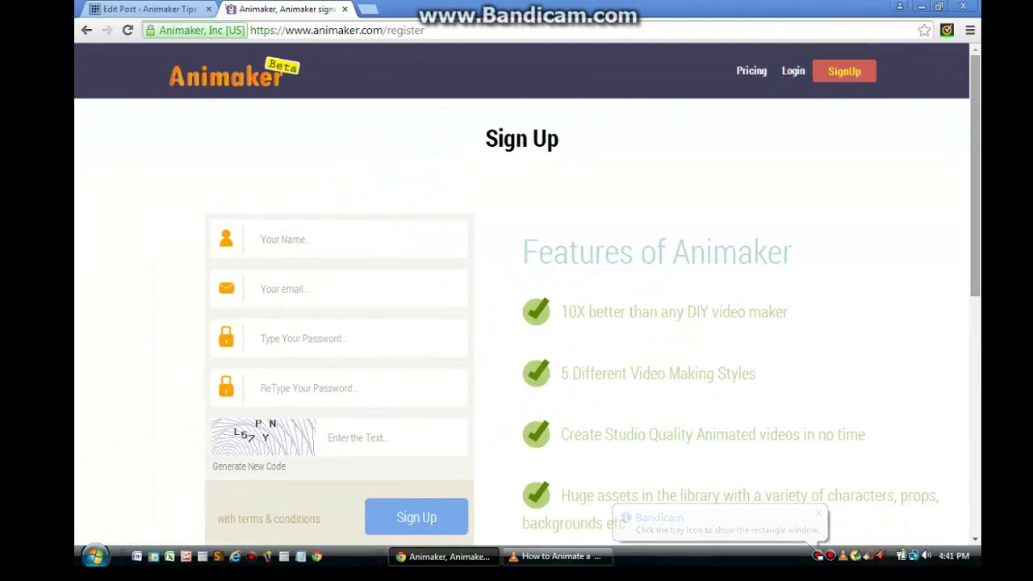
{"action": "scroll", "coordinate": [522, 321], "scroll_direction": "down", "scroll_amount": 1}
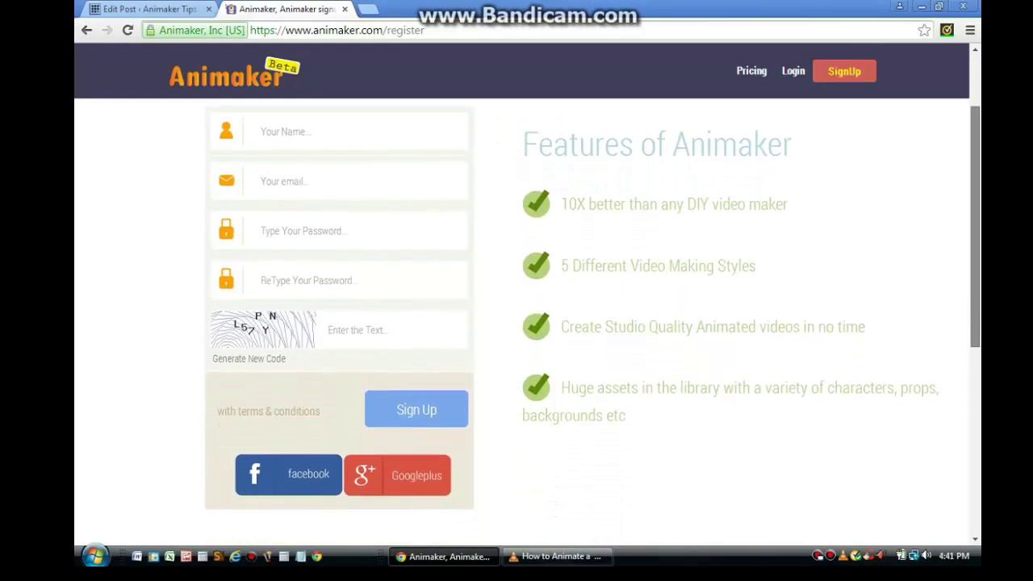
{"action": "scroll", "coordinate": [522, 321], "scroll_direction": "up", "scroll_amount": 2}
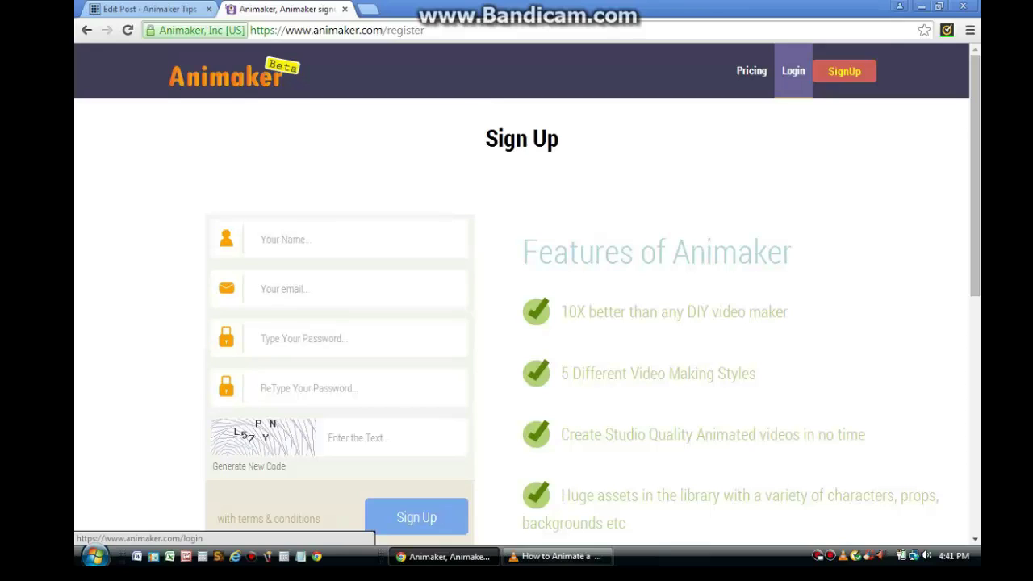
Step: Open the login page, enter the account password and log in
{"action": "left_click", "coordinate": [793, 71]}
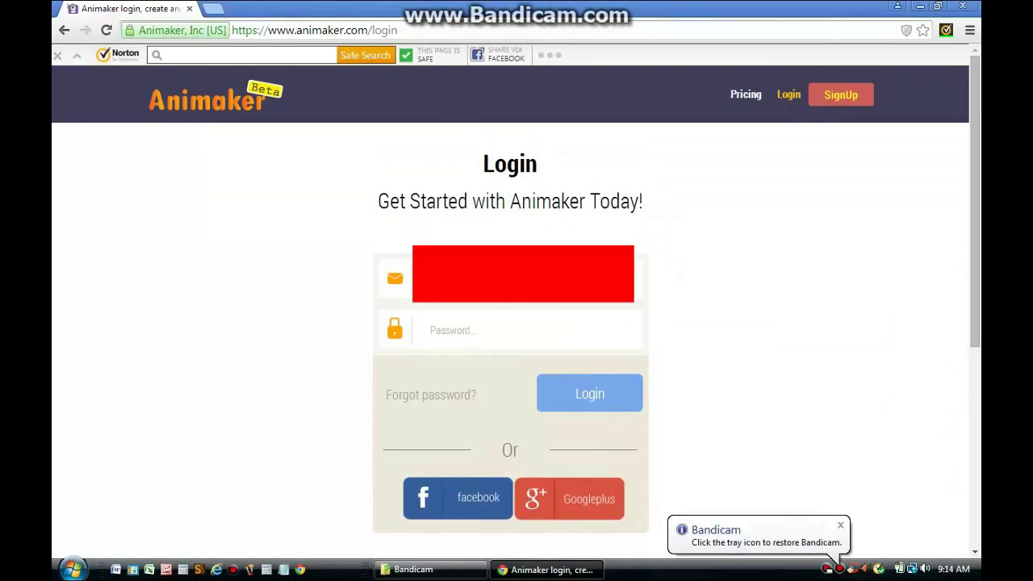
{"action": "left_click", "coordinate": [435, 329]}
{"action": "type", "text": "•••••••••••••"}
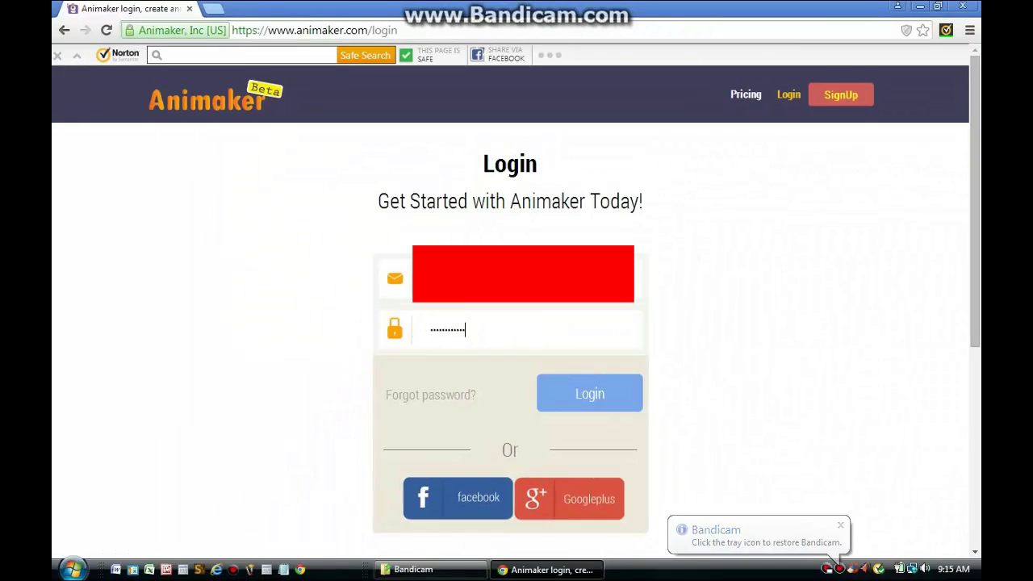
{"action": "key", "text": "Return"}
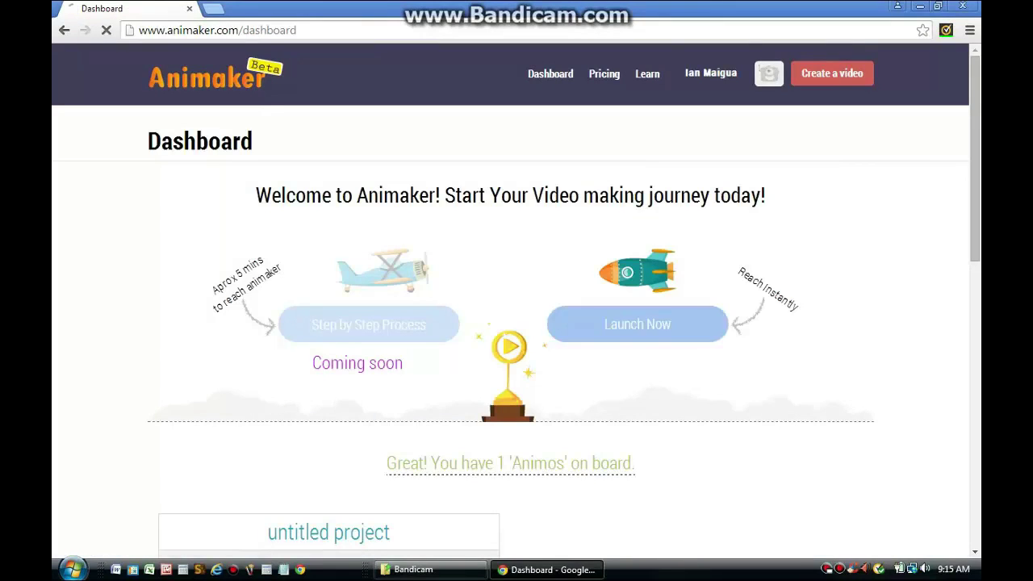
Step: Launch a new video project from the dashboard and dismiss the tutorial video
{"action": "scroll", "coordinate": [517, 322], "scroll_direction": "down", "scroll_amount": 1}
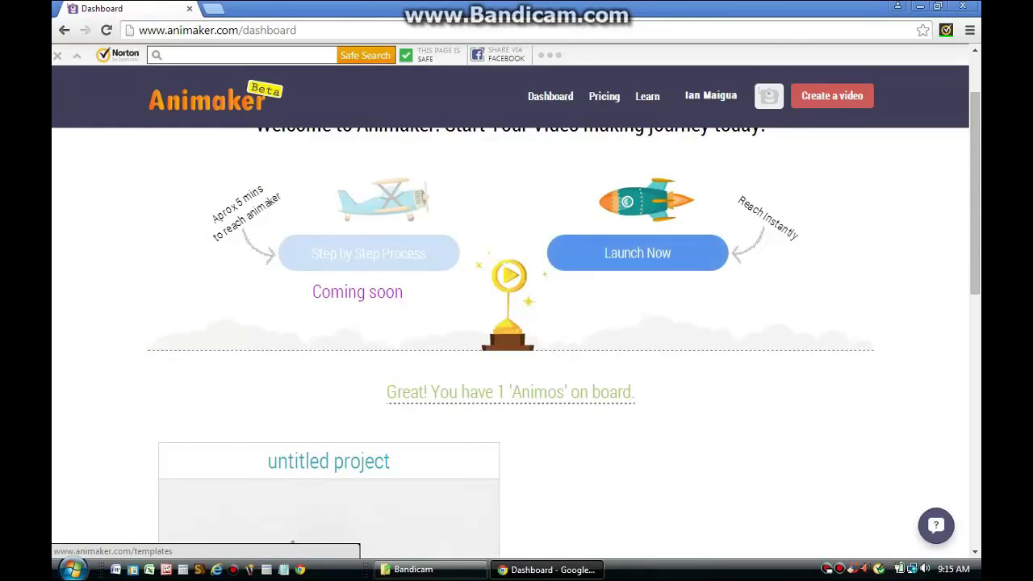
{"action": "left_click", "coordinate": [637, 252]}
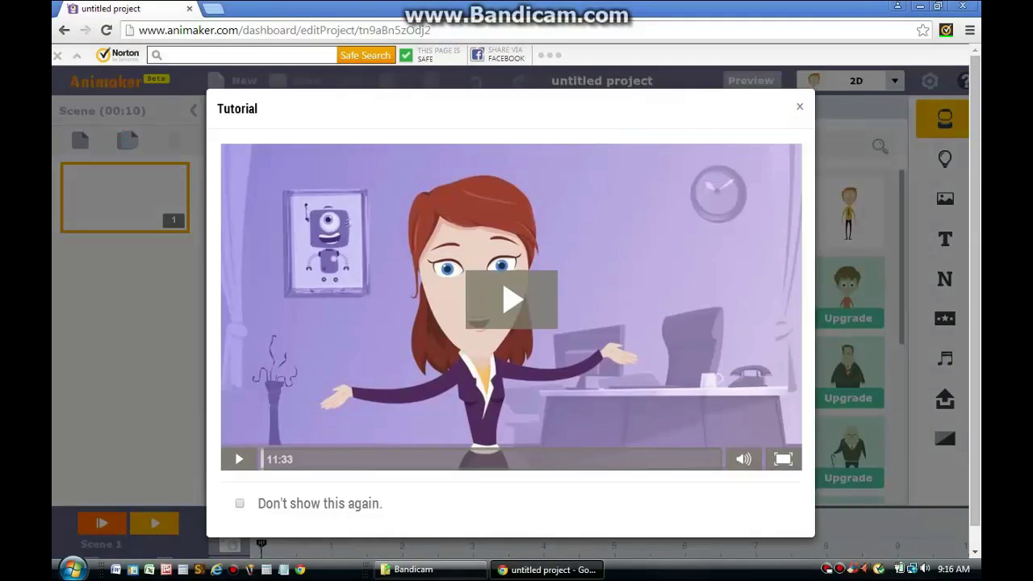
{"action": "key", "text": "Escape"}
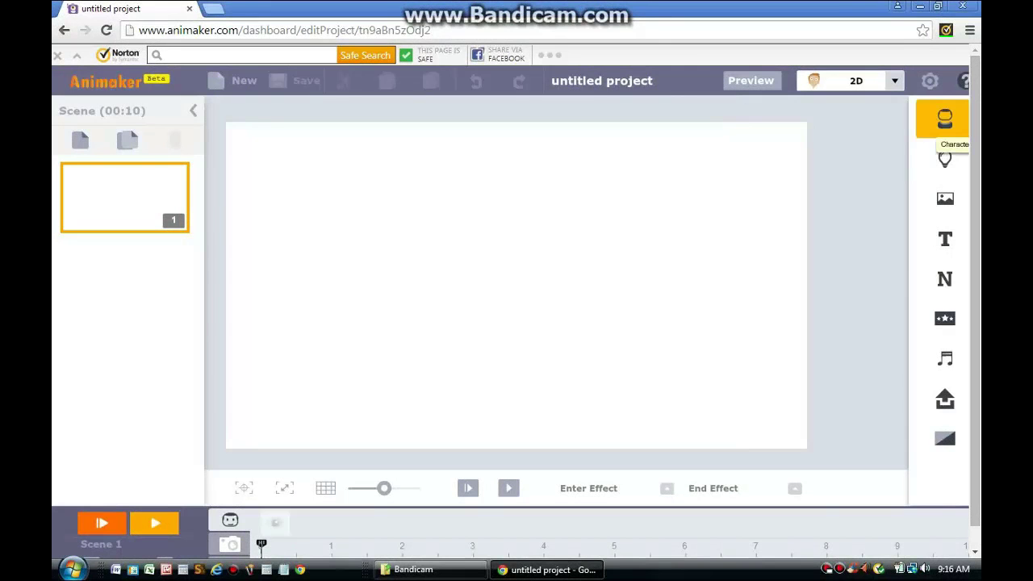
Step: Open the Characters library and browse through the available 2D characters
{"action": "left_click", "coordinate": [943, 119]}
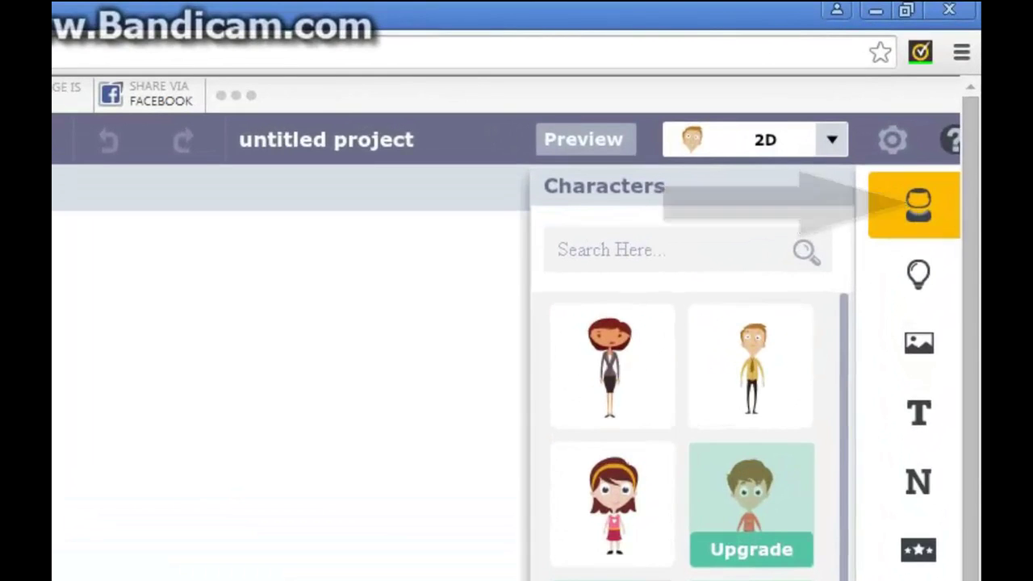
{"action": "scroll", "coordinate": [689, 436], "scroll_direction": "down", "scroll_amount": 1}
{"action": "scroll", "coordinate": [681, 435], "scroll_direction": "down", "scroll_amount": 6}
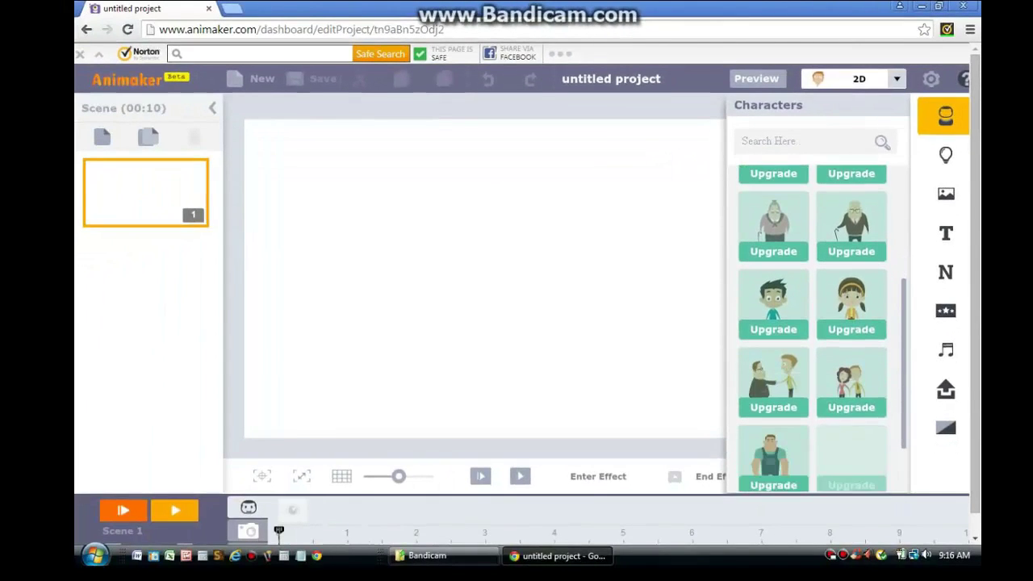
{"action": "scroll", "coordinate": [812, 329], "scroll_direction": "down", "scroll_amount": 5}
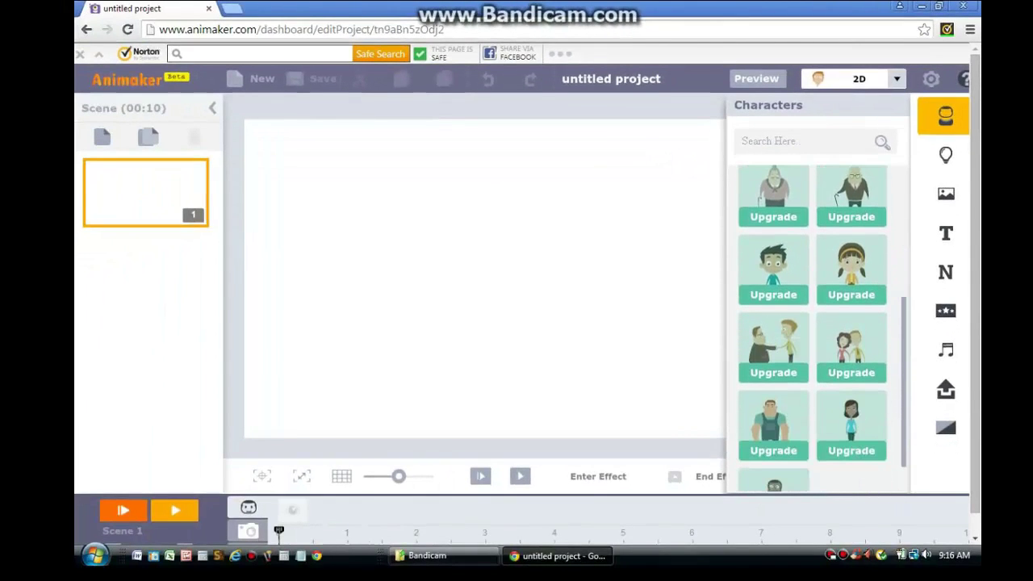
{"action": "scroll", "coordinate": [813, 328], "scroll_direction": "up", "scroll_amount": 10}
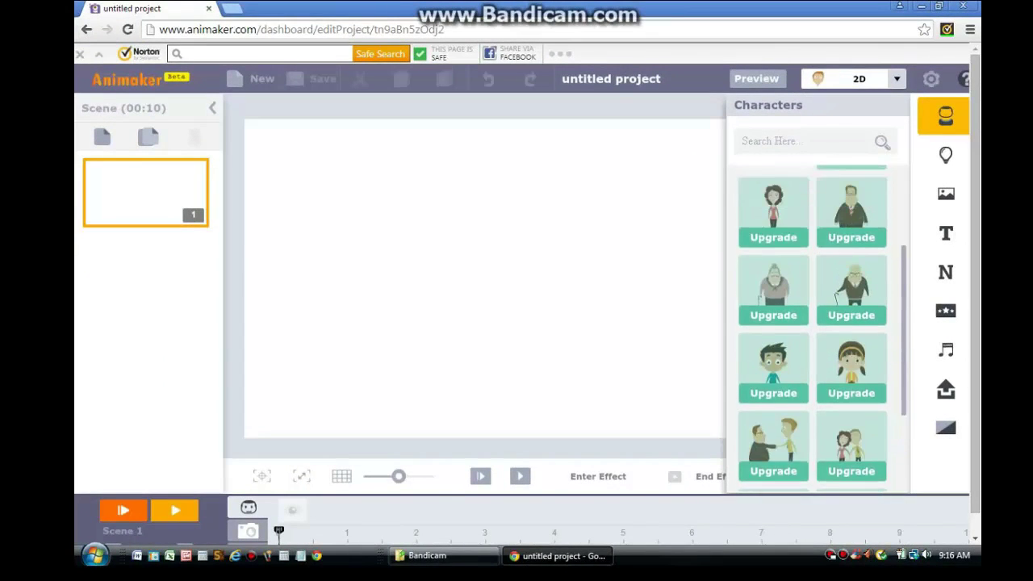
{"action": "scroll", "coordinate": [812, 328], "scroll_direction": "up", "scroll_amount": 1}
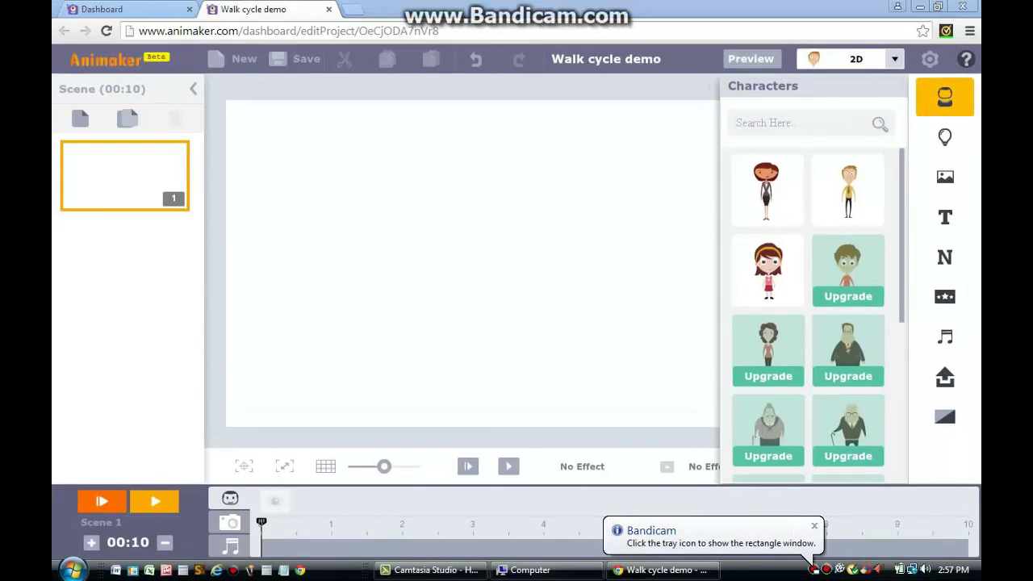
Step: Add the Mature Corporate Man Standing character to the scene and set his action to Walking
{"action": "left_click", "coordinate": [814, 526]}
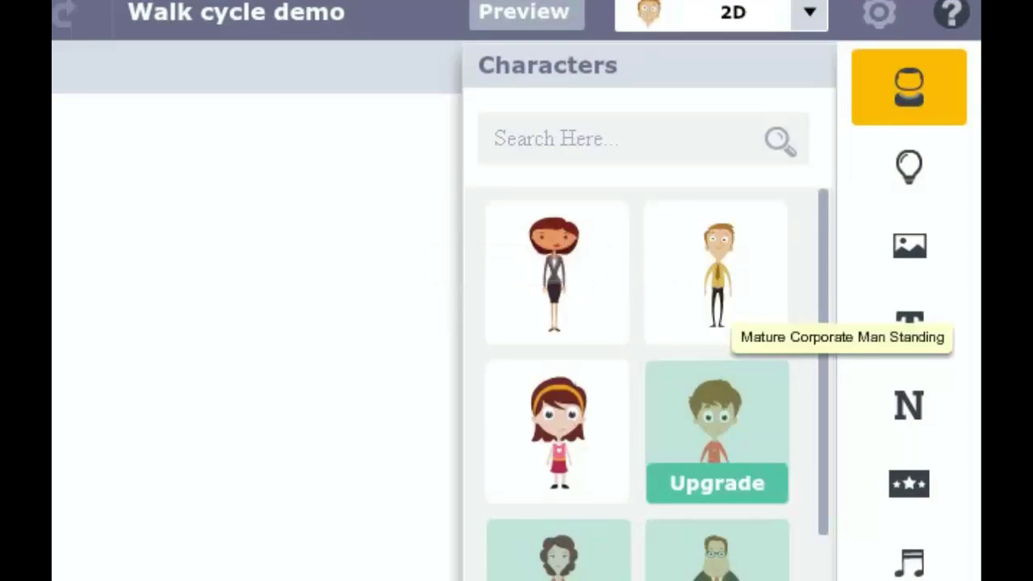
{"action": "left_click", "coordinate": [716, 273]}
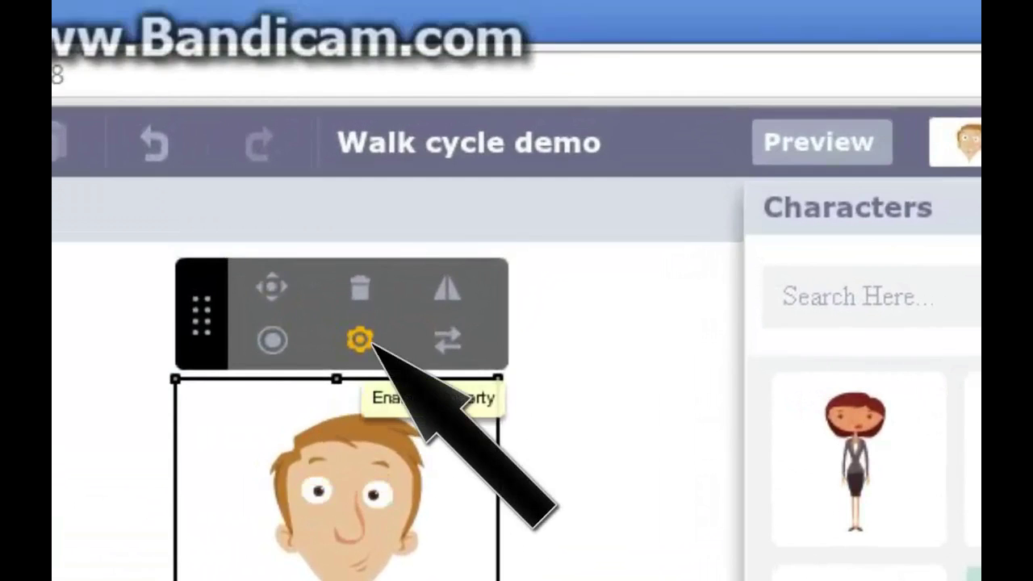
{"action": "left_click", "coordinate": [360, 339]}
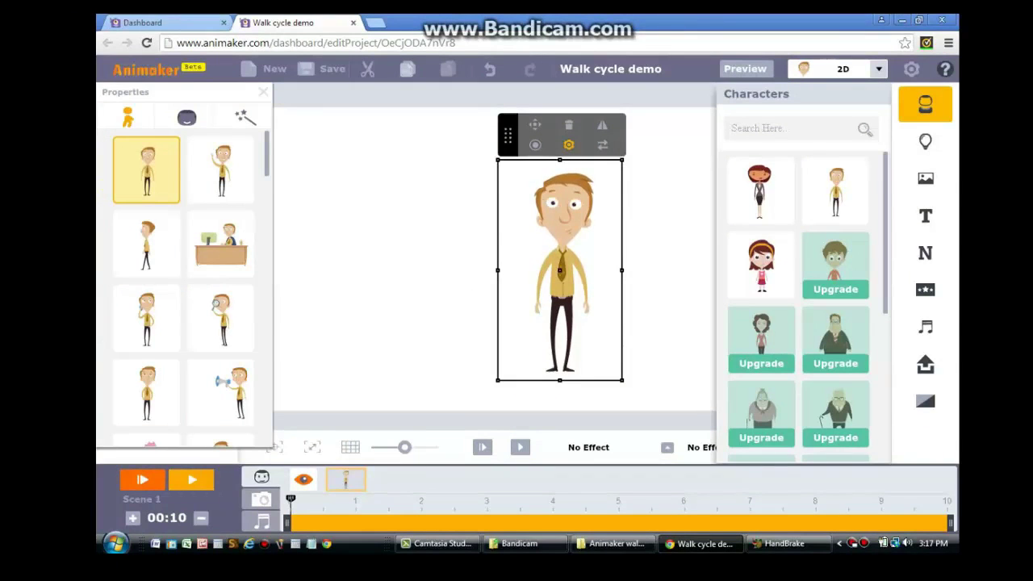
{"action": "scroll", "coordinate": [183, 288], "scroll_direction": "down", "scroll_amount": 3}
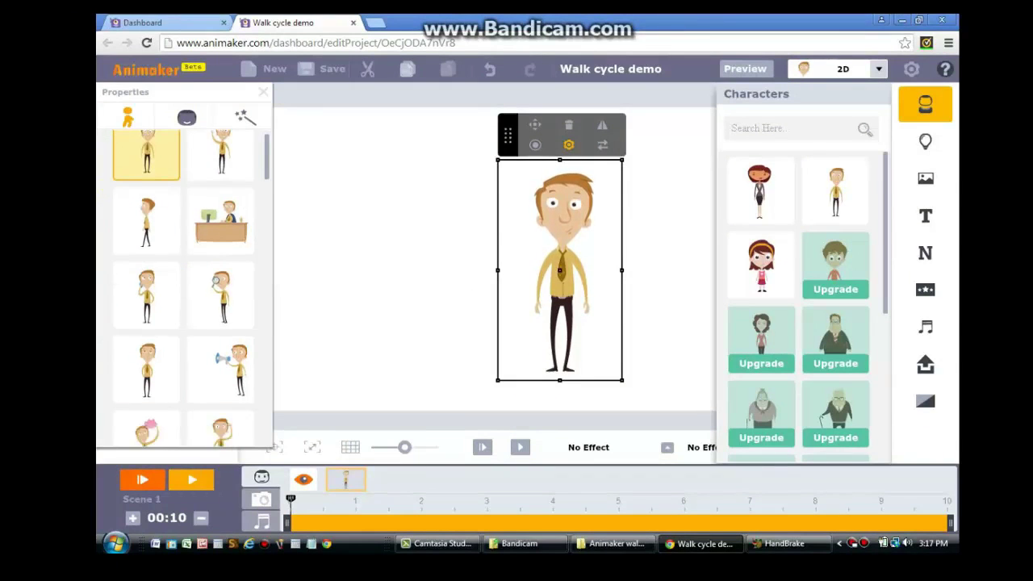
{"action": "scroll", "coordinate": [183, 288], "scroll_direction": "up", "scroll_amount": 3}
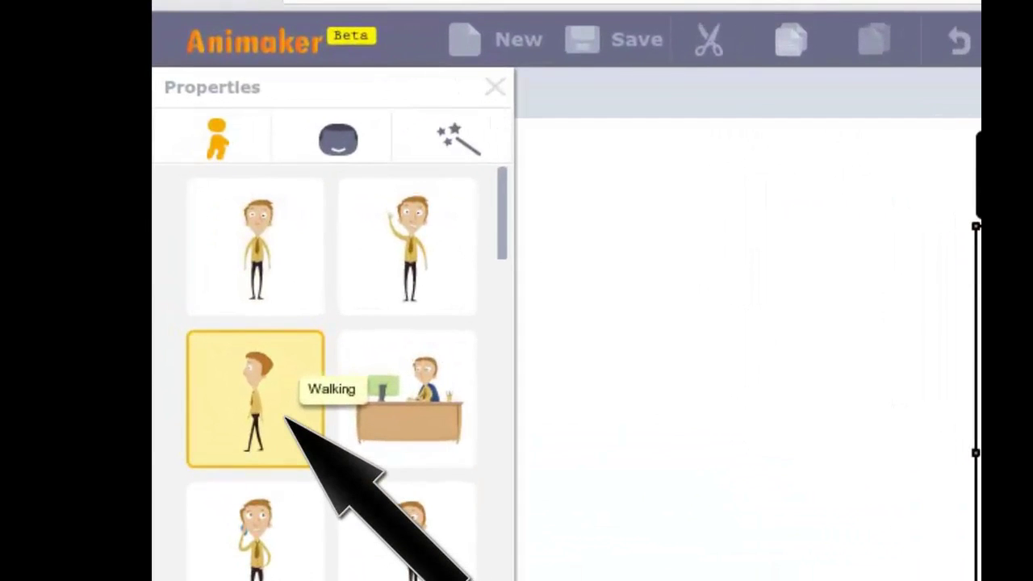
{"action": "left_click", "coordinate": [284, 417]}
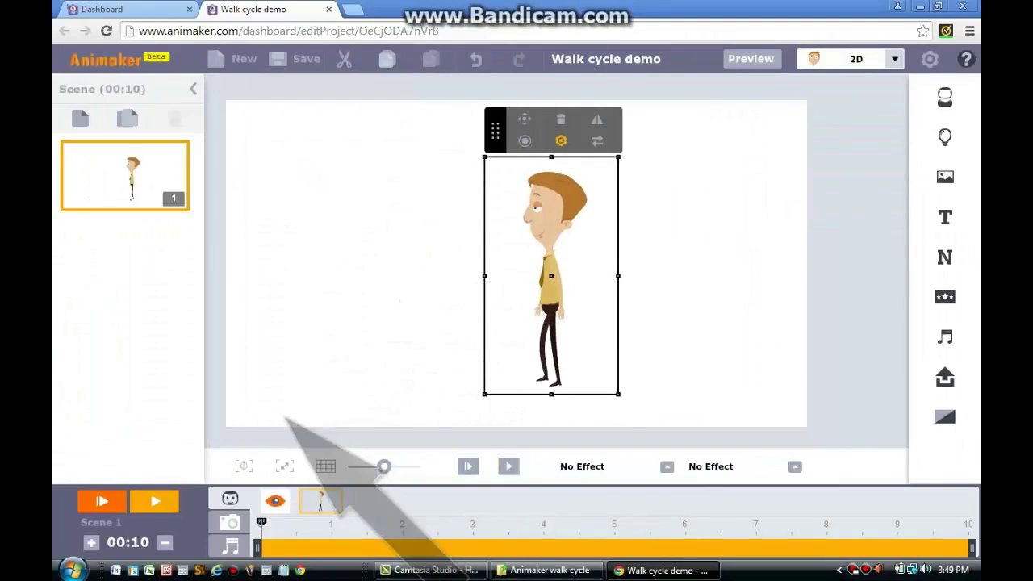
Step: Place the walking man at the stage's right side and add a MultiMove path carrying him horizontally past the stage's left edge
{"action": "left_click_drag", "start_coordinate": [555, 219], "coordinate": [748, 230]}
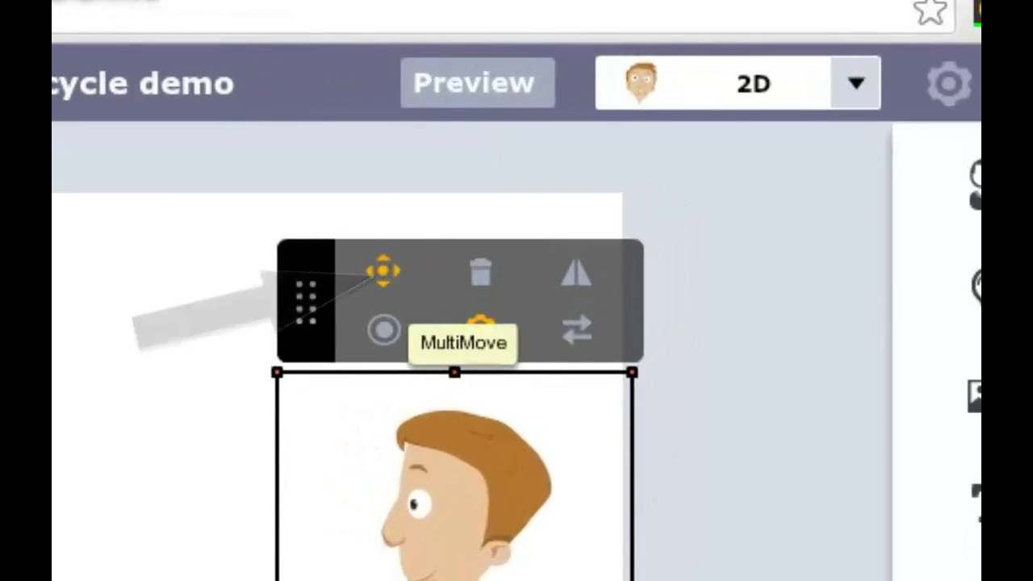
{"action": "left_click", "coordinate": [383, 271]}
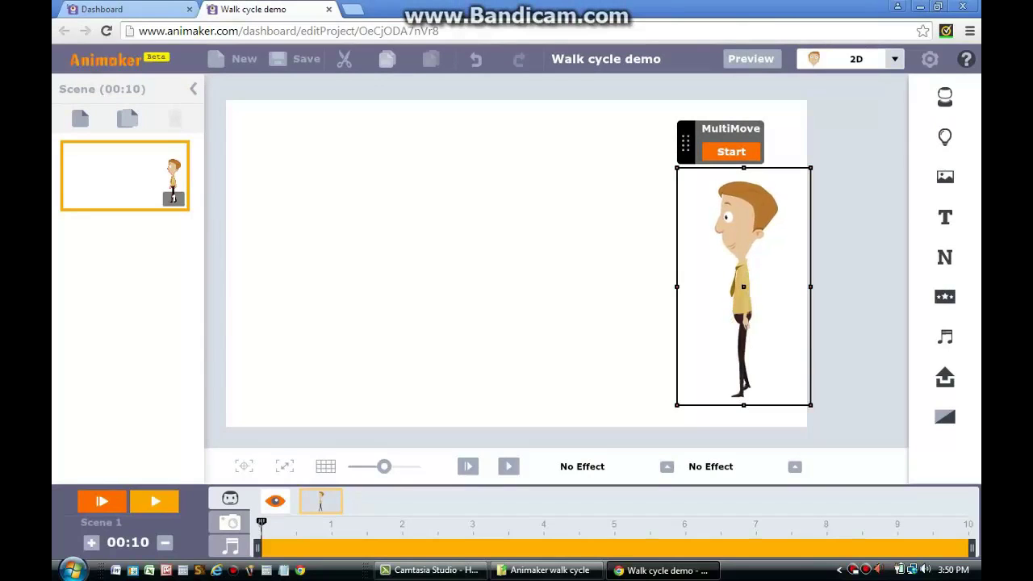
{"action": "left_click", "coordinate": [731, 151]}
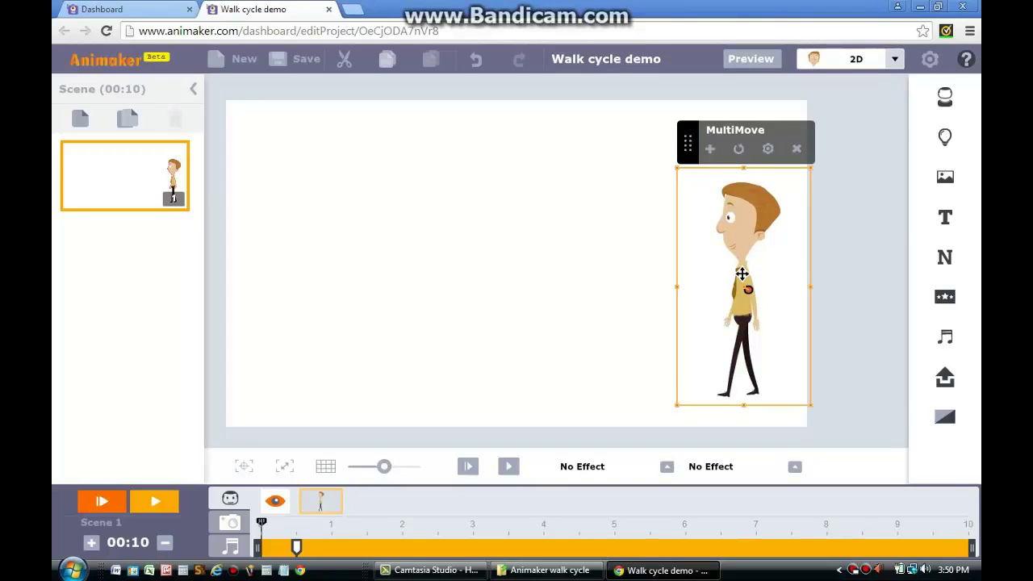
{"action": "left_click_drag", "start_coordinate": [742, 275], "coordinate": [157, 279]}
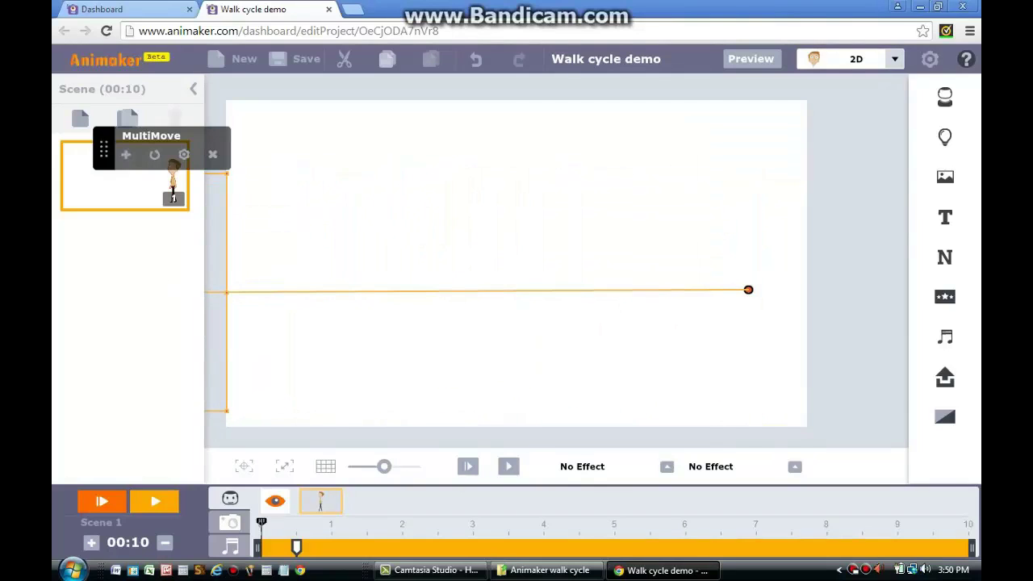
{"action": "scroll", "coordinate": [516, 263], "scroll_direction": "down", "scroll_amount": 2}
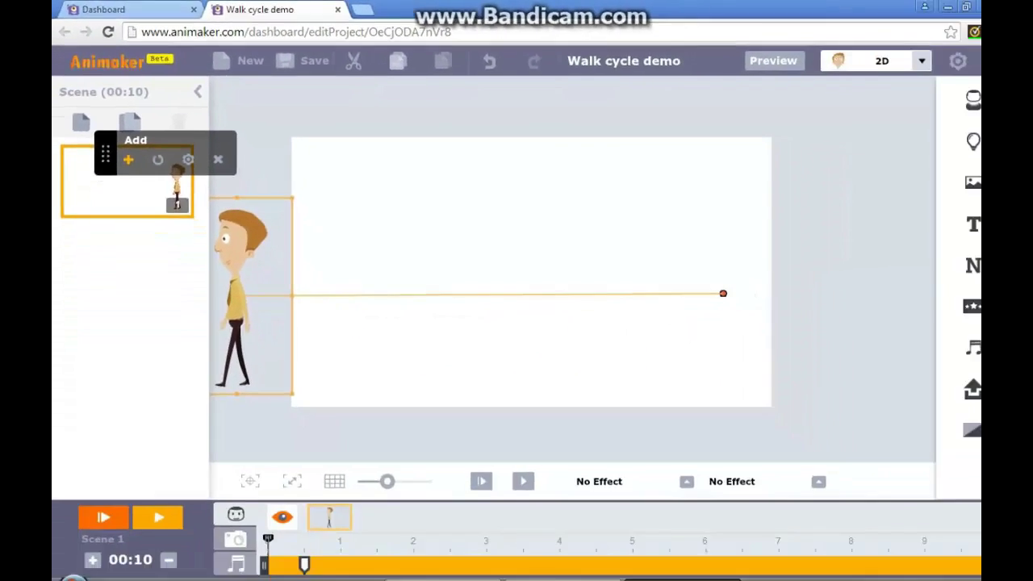
{"action": "left_click", "coordinate": [128, 159]}
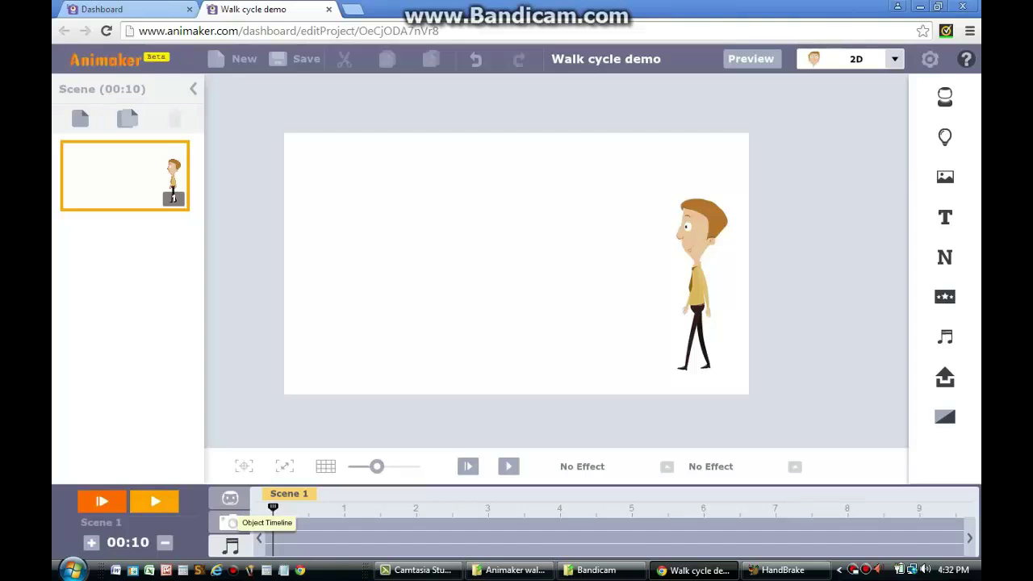
Step: Select the man in the object timeline, move his MultiMove end marker to 6 seconds and play the scene
{"action": "left_click", "coordinate": [230, 522]}
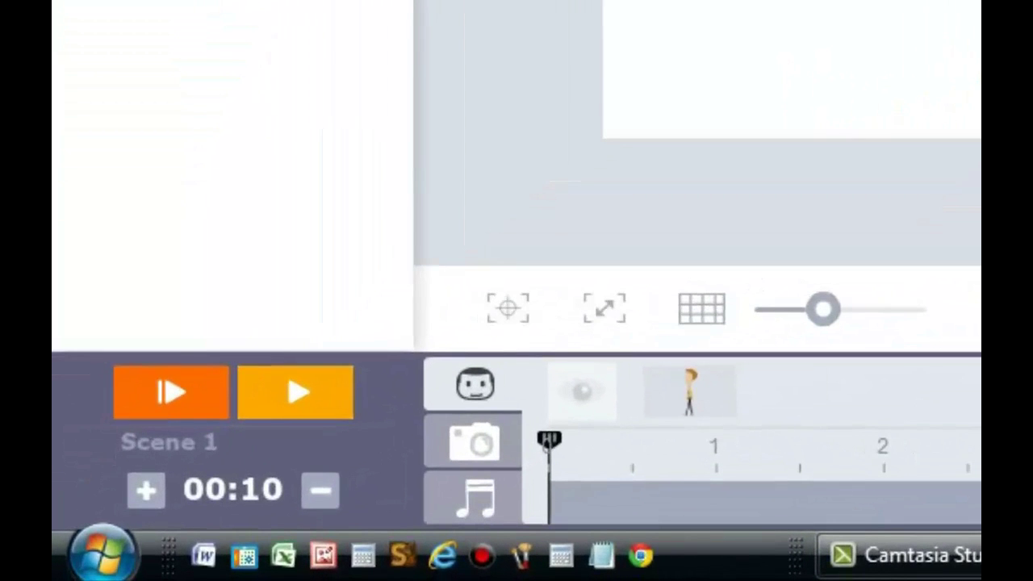
{"action": "left_click", "coordinate": [689, 391]}
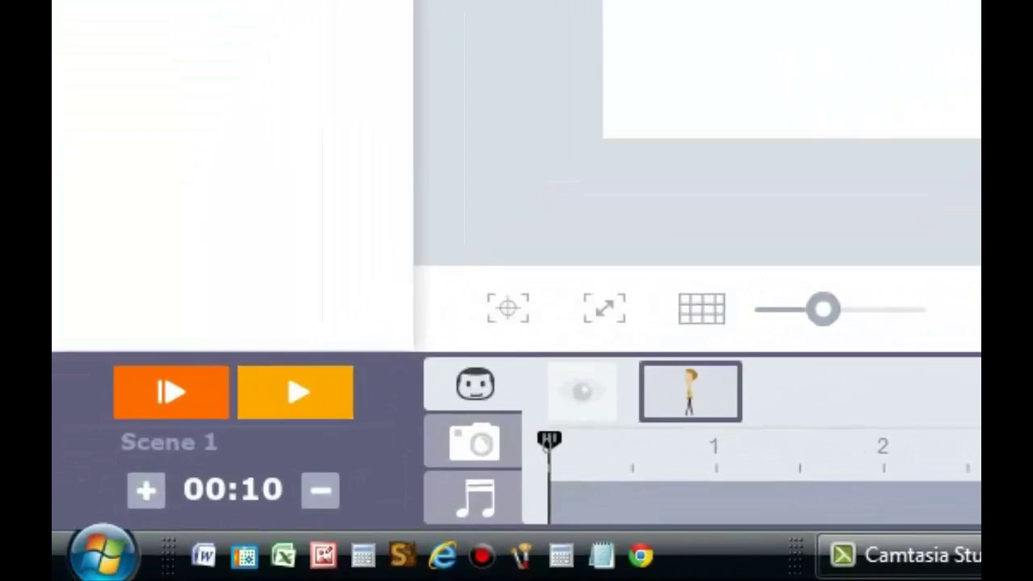
{"action": "left_click", "coordinate": [690, 391]}
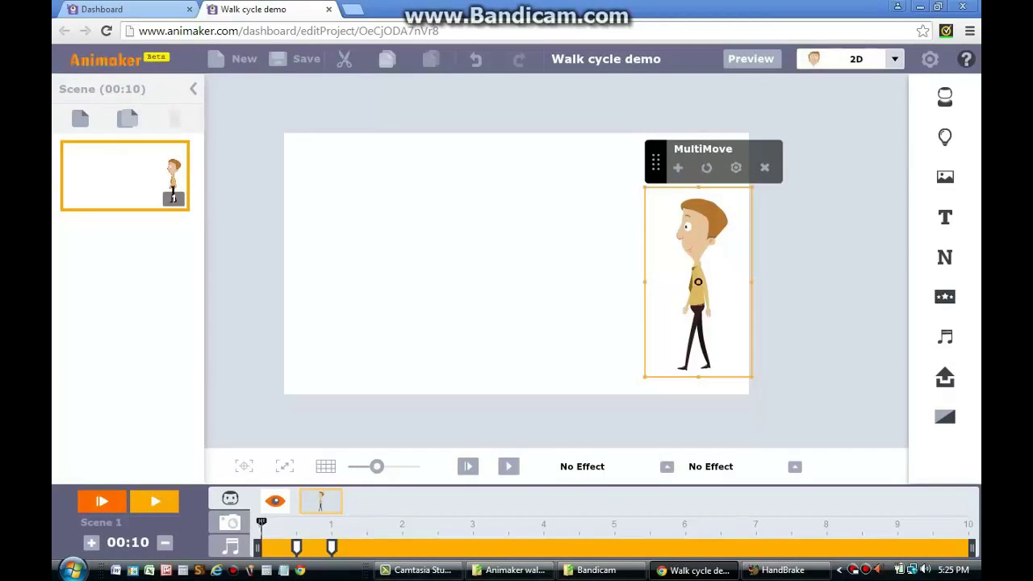
{"action": "left_click_drag", "start_coordinate": [331, 546], "coordinate": [685, 547]}
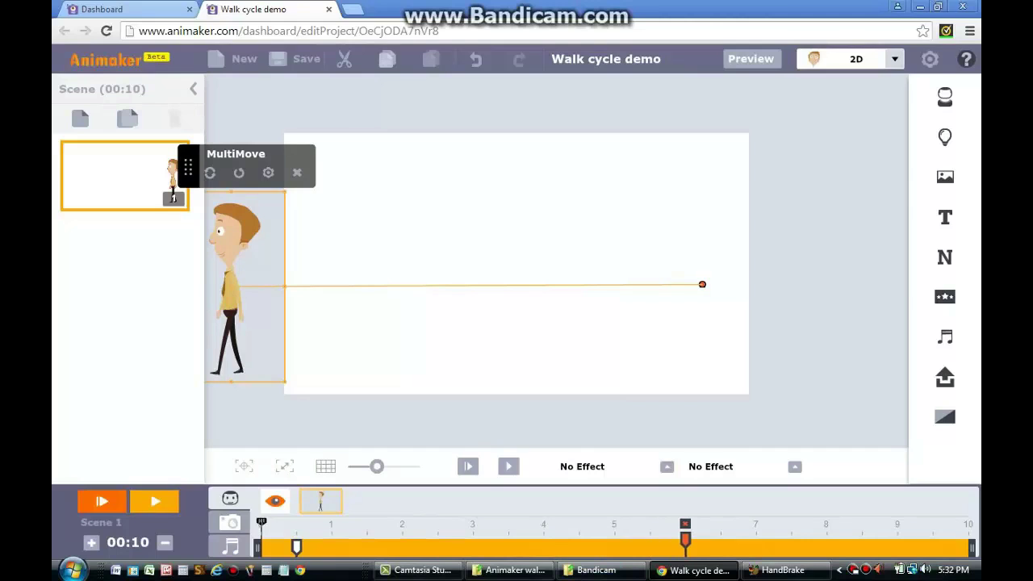
{"action": "left_click", "coordinate": [155, 501]}
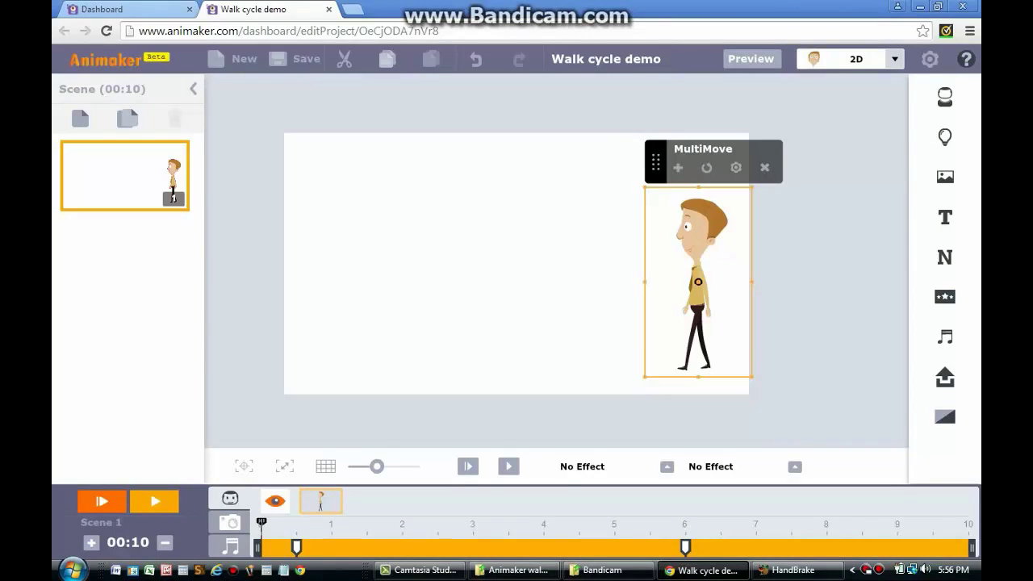
Step: Set the man's expression to Smile side at the 6-second MultiMove marker
{"action": "left_click", "coordinate": [685, 547]}
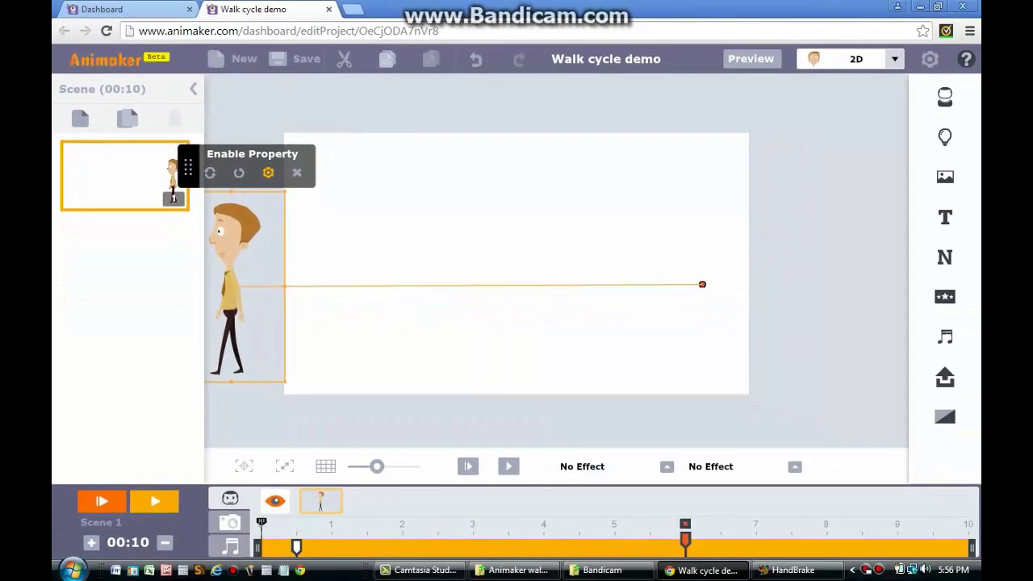
{"action": "left_click", "coordinate": [268, 173]}
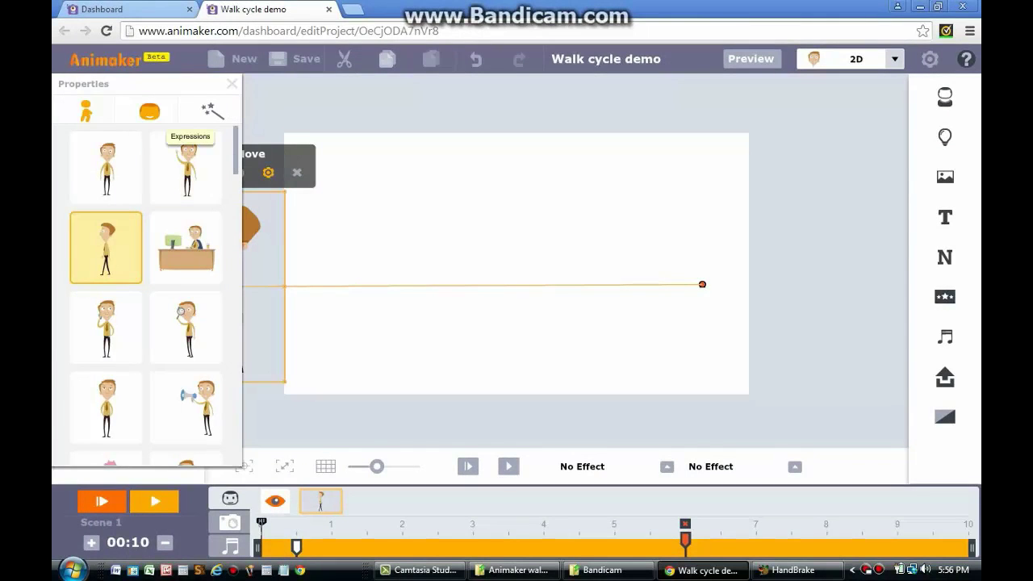
{"action": "left_click", "coordinate": [149, 111]}
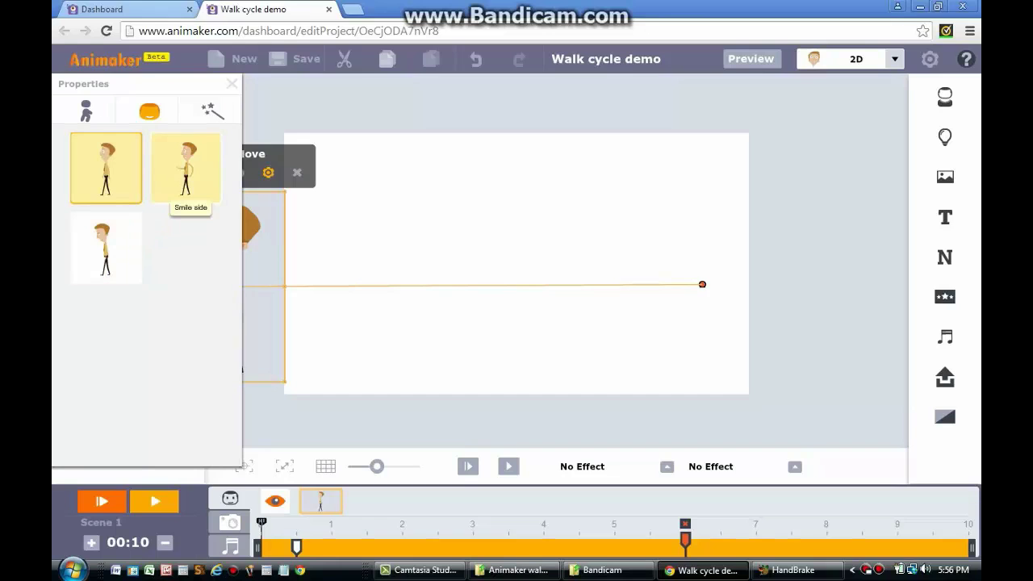
{"action": "left_click", "coordinate": [185, 167]}
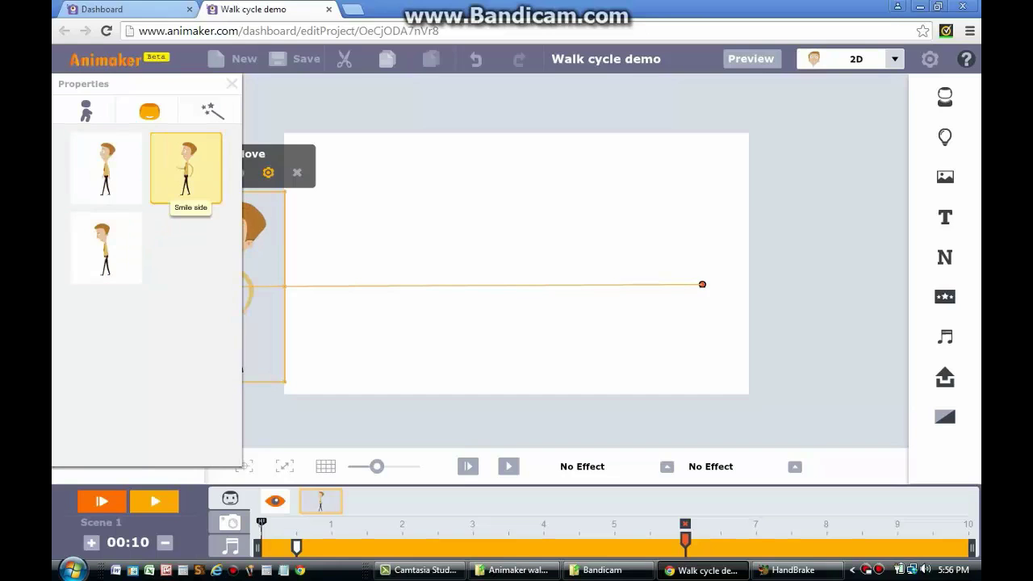